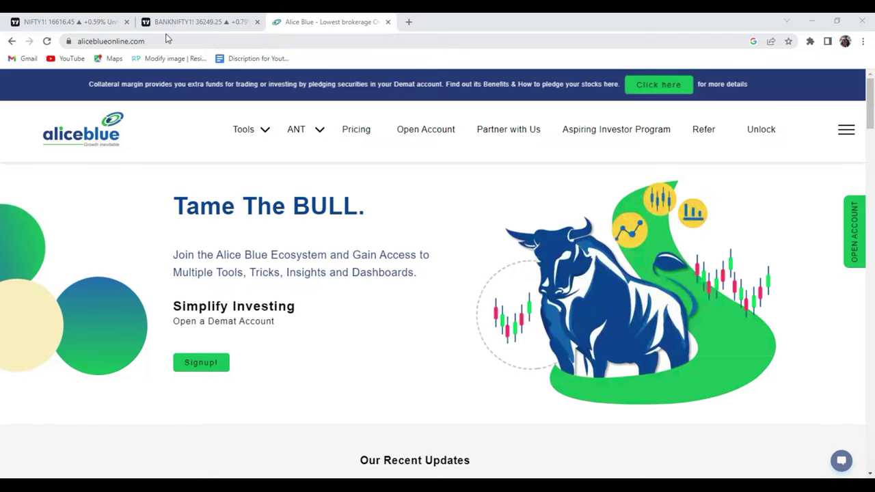
Switch to the NIFTY1! futures 5-minute chart tab in TradingView
click(101, 21)
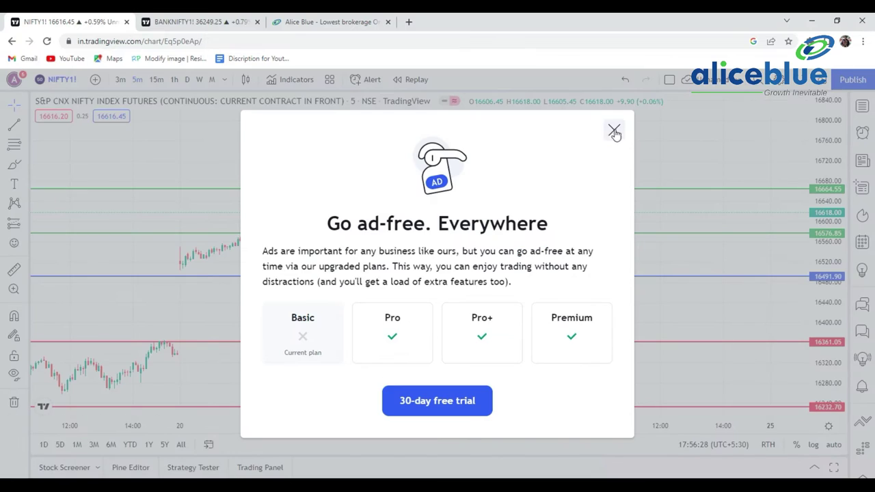
Dismiss the Go ad-free offer, zoom the chart, and check the blue 16491.90 support line
click(614, 132)
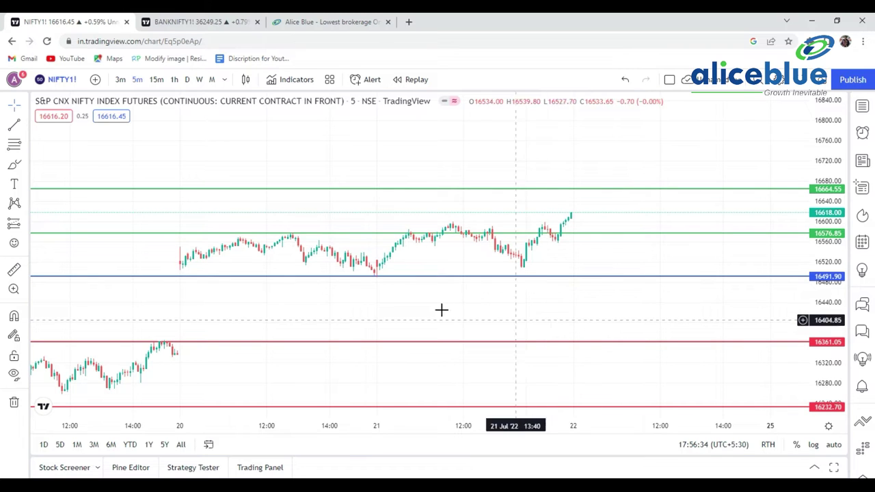
scroll(349, 313, up, 2)
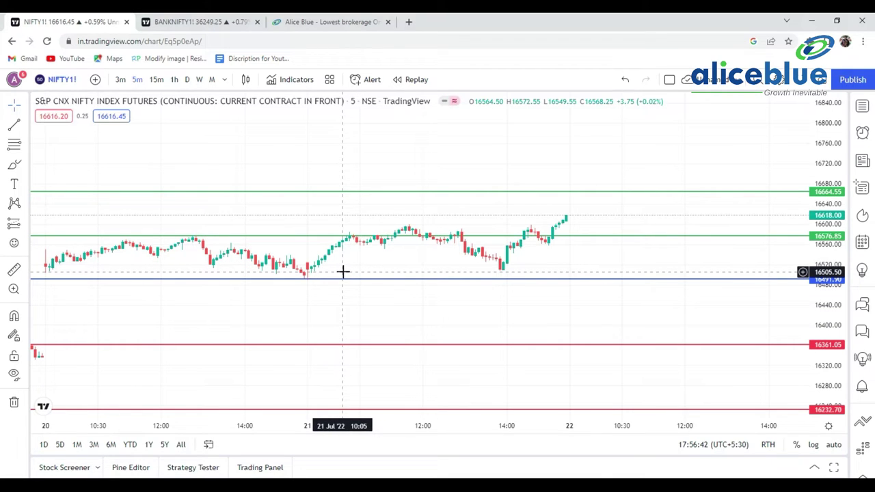
click(320, 280)
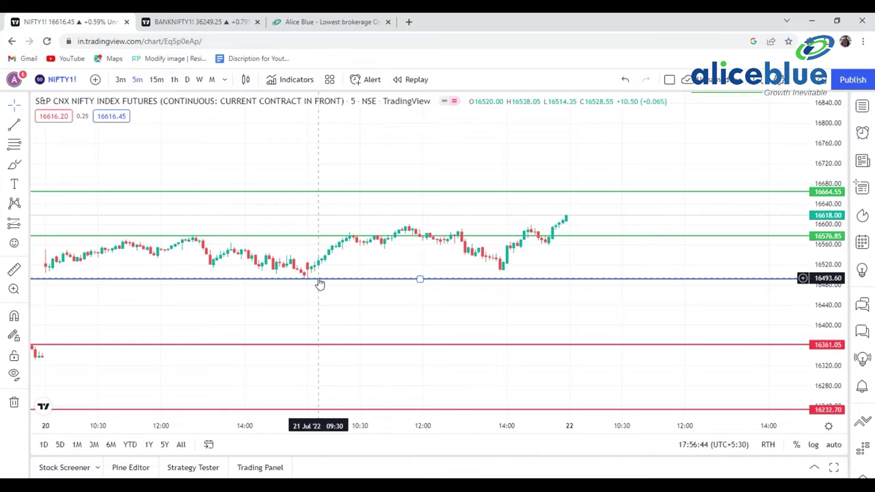
click(320, 284)
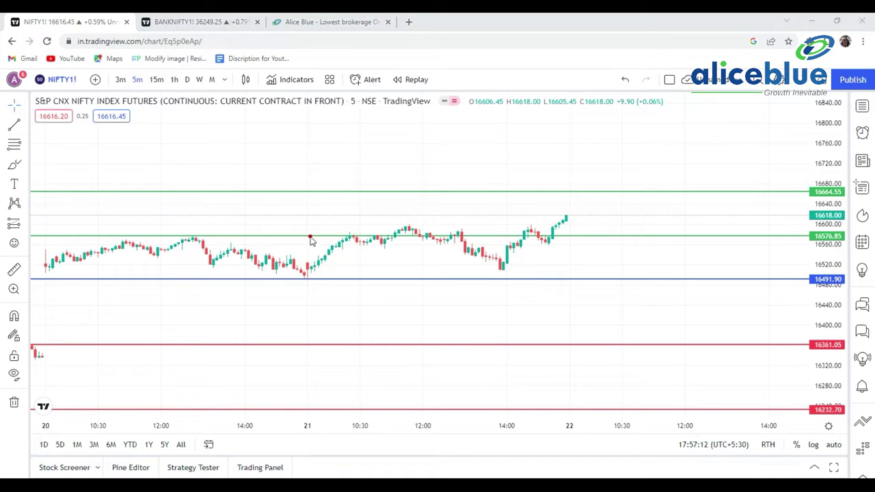
mouse_move(310, 237)
mouse_down()
mouse_move(311, 276)
mouse_move(478, 278)
mouse_move(562, 249)
mouse_move(533, 236)
mouse_move(313, 237)
mouse_up()
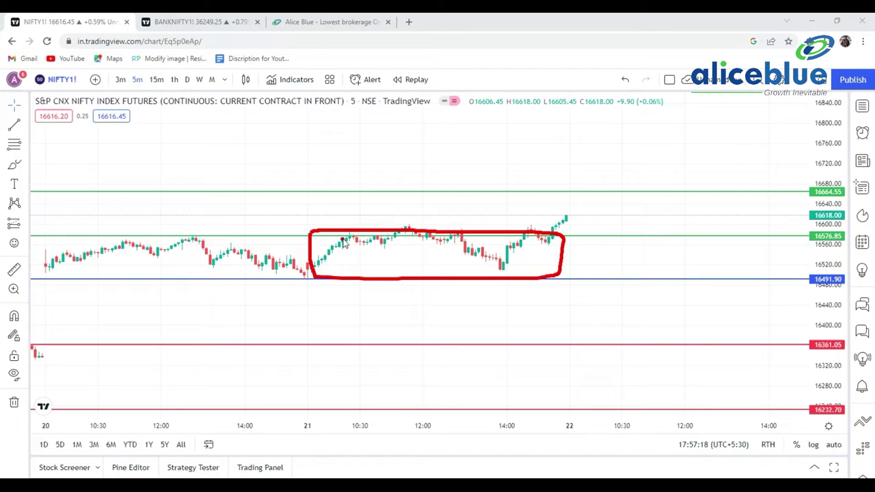
drag(351, 234, 403, 240)
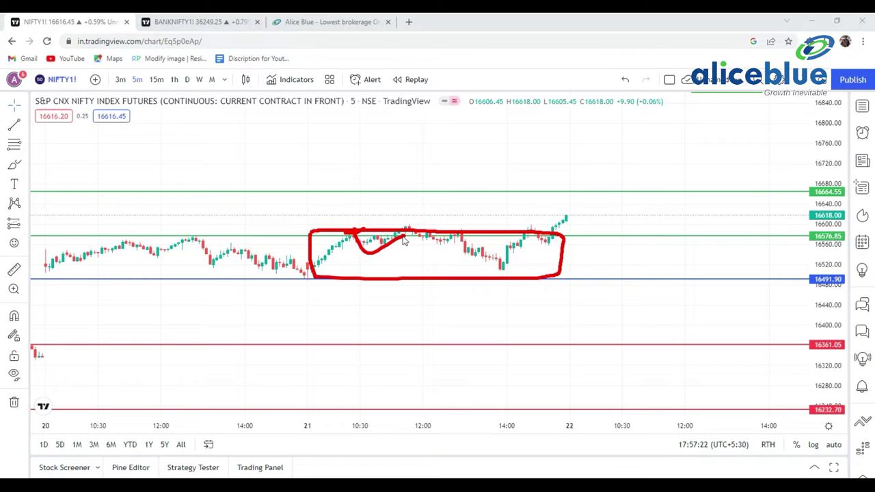
click(344, 233)
mouse_move(344, 234)
mouse_down()
mouse_move(337, 233)
mouse_move(403, 230)
mouse_up()
drag(364, 230, 410, 224)
mouse_move(410, 183)
mouse_down()
mouse_move(412, 193)
mouse_move(455, 187)
mouse_move(468, 197)
mouse_up()
mouse_move(433, 341)
mouse_down()
mouse_move(469, 337)
mouse_move(472, 347)
mouse_up()
mouse_move(457, 412)
mouse_down()
mouse_move(469, 413)
mouse_move(486, 389)
mouse_up()
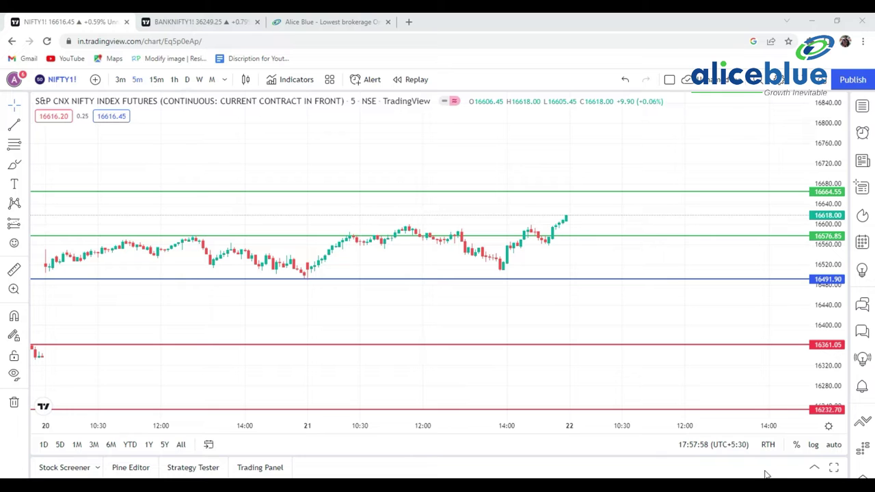
Switch to the BANKNIFTY1! chart, sketch red marks at the blue and green lines, then remove them
click(189, 26)
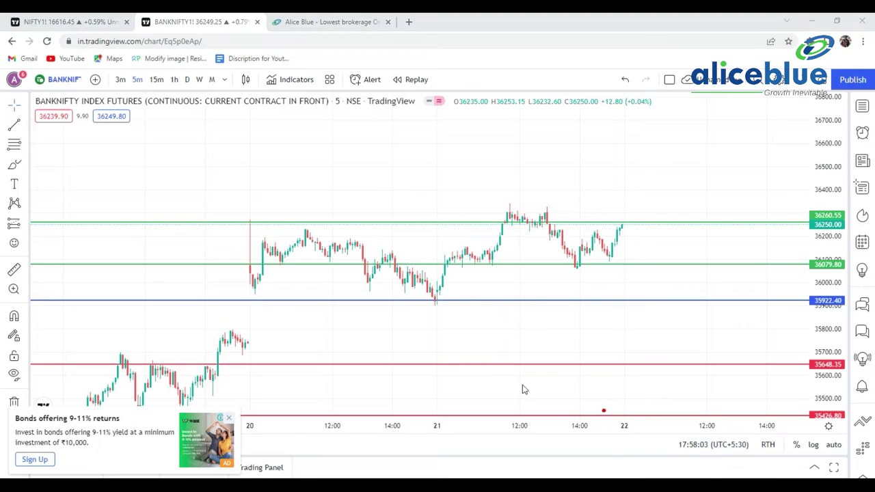
drag(445, 293, 449, 303)
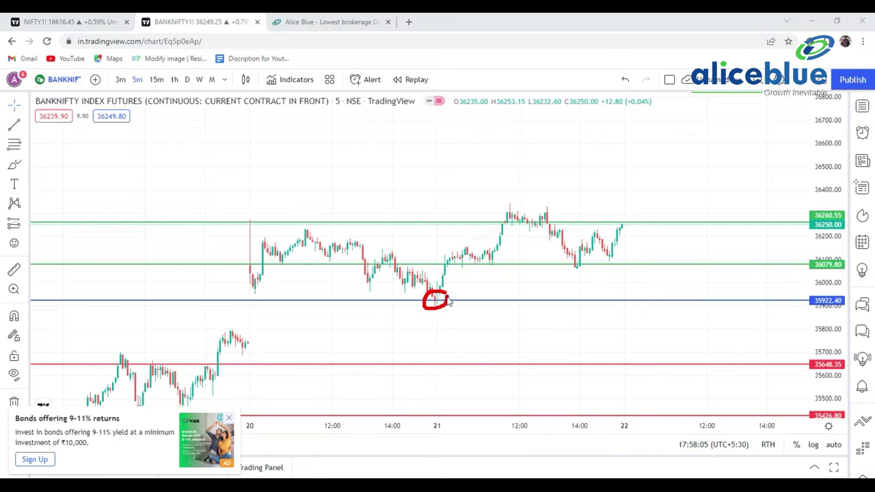
click(458, 294)
mouse_move(443, 275)
mouse_down()
mouse_move(438, 264)
mouse_move(472, 265)
mouse_up()
mouse_move(506, 234)
mouse_down()
mouse_move(512, 220)
mouse_move(541, 225)
mouse_up()
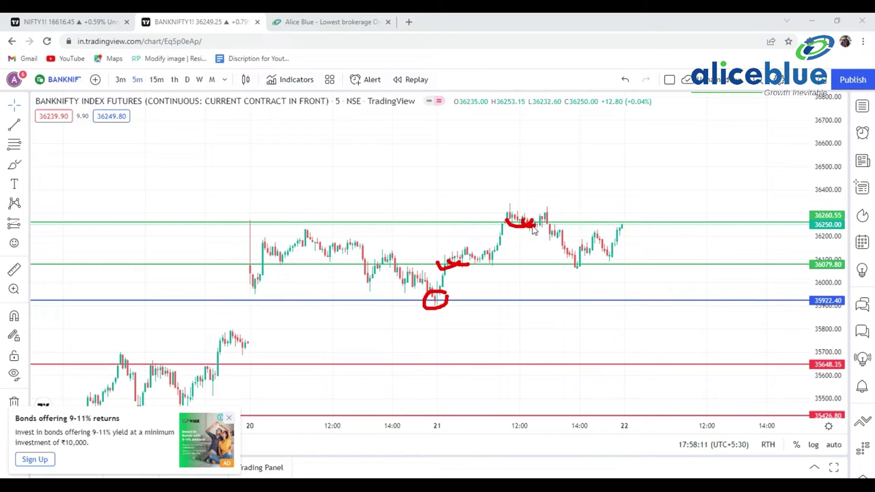
key(e)
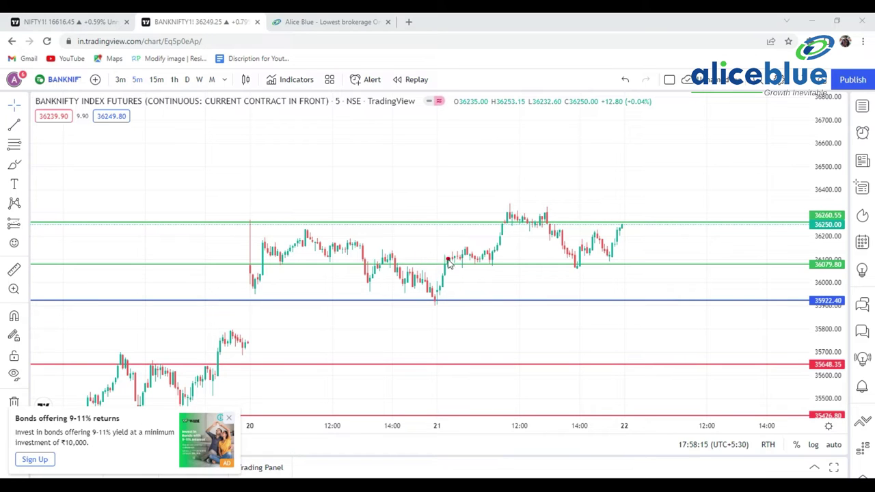
Redraw red freehand marks around the lower green line, the rally, the top and the low
mouse_move(463, 255)
mouse_down()
mouse_move(446, 252)
mouse_move(442, 265)
mouse_move(494, 262)
mouse_move(455, 258)
mouse_up()
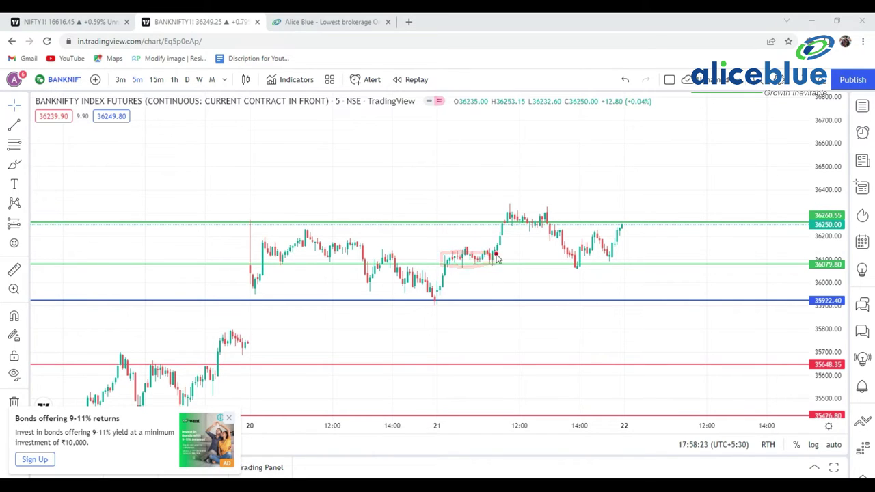
drag(490, 266, 501, 220)
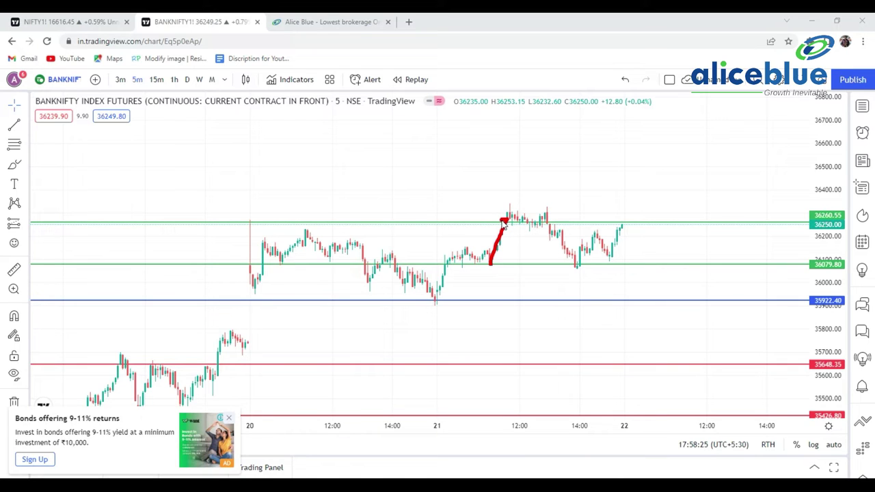
mouse_move(559, 220)
mouse_down()
mouse_move(513, 225)
mouse_move(550, 221)
mouse_move(574, 268)
mouse_up()
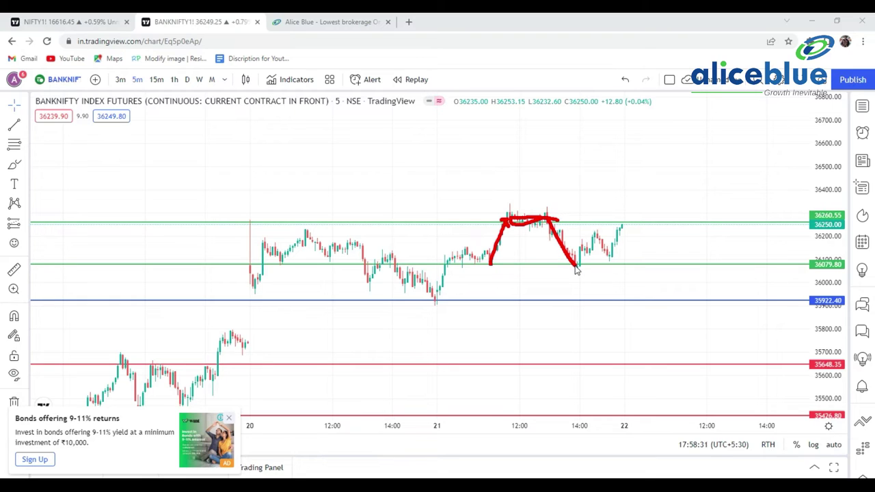
mouse_move(578, 270)
mouse_down()
mouse_move(585, 258)
mouse_move(570, 279)
mouse_move(586, 270)
mouse_up()
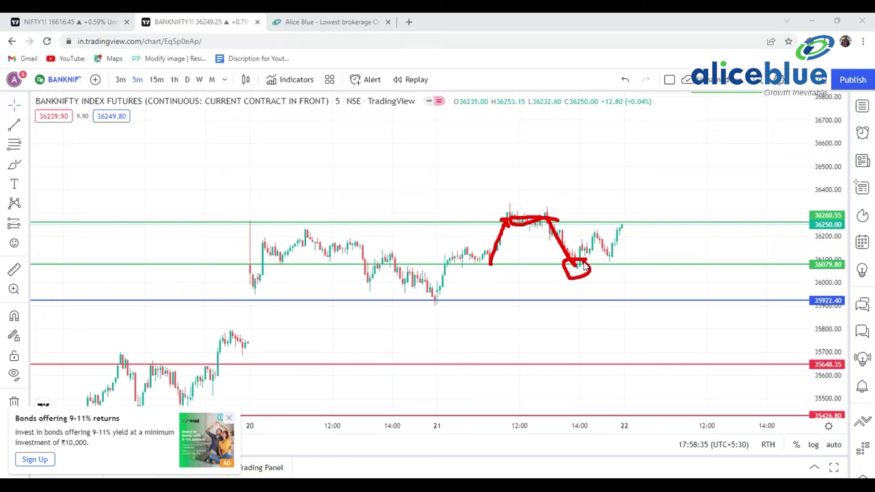
click(610, 269)
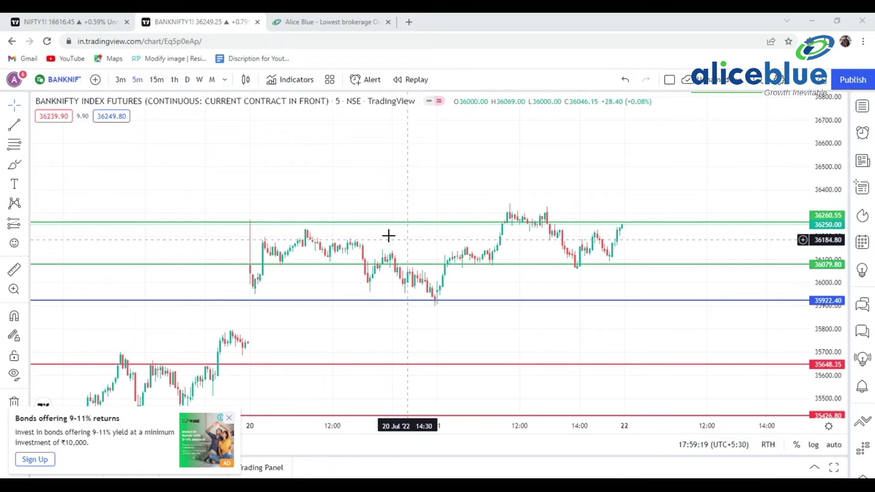
Switch the chart to the NIFTY 50 index via Symbol Search and zoom in
text(NIFTY)
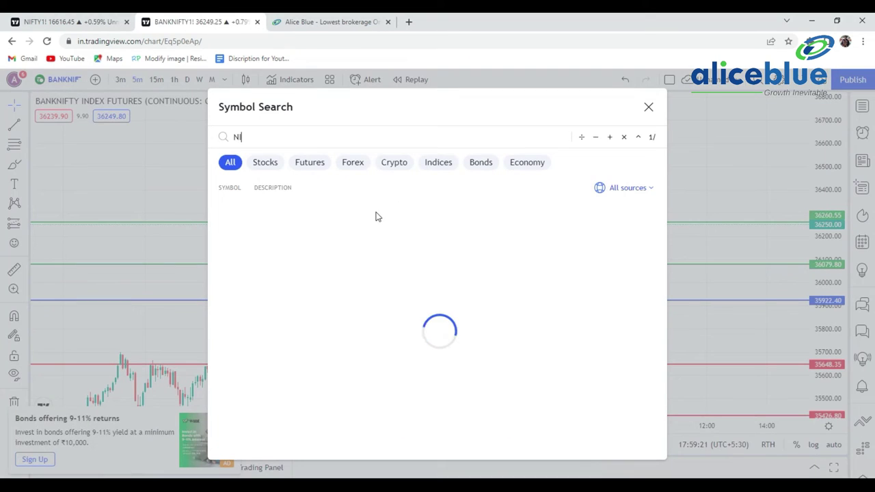
click(347, 212)
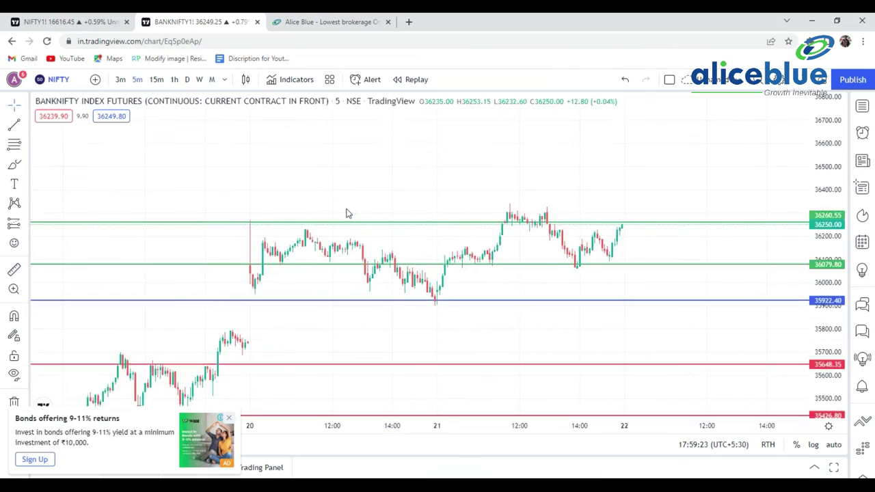
scroll(483, 264, up, 2)
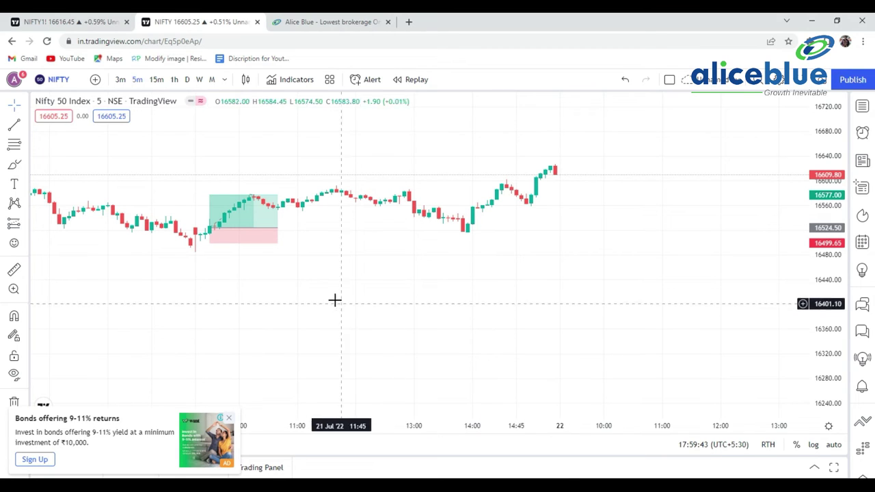
scroll(356, 266, left, 3)
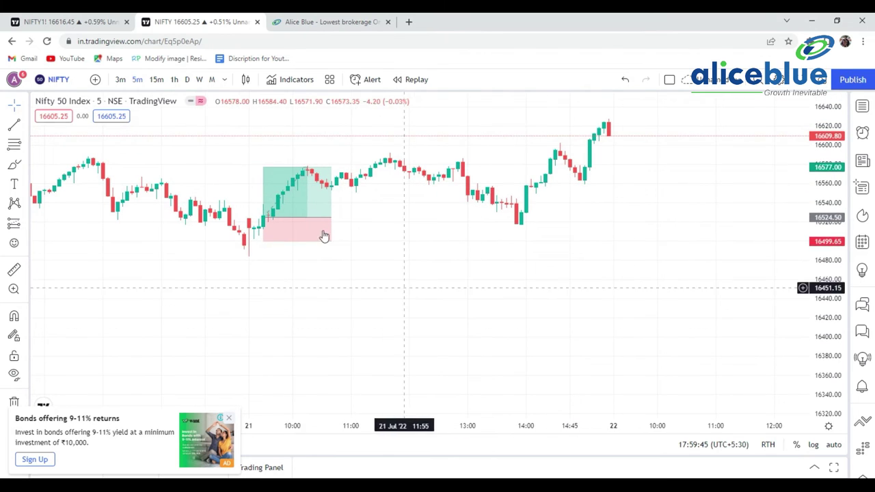
Select the long-position box to show its target and stop, then search for NIFTY BANK
click(371, 227)
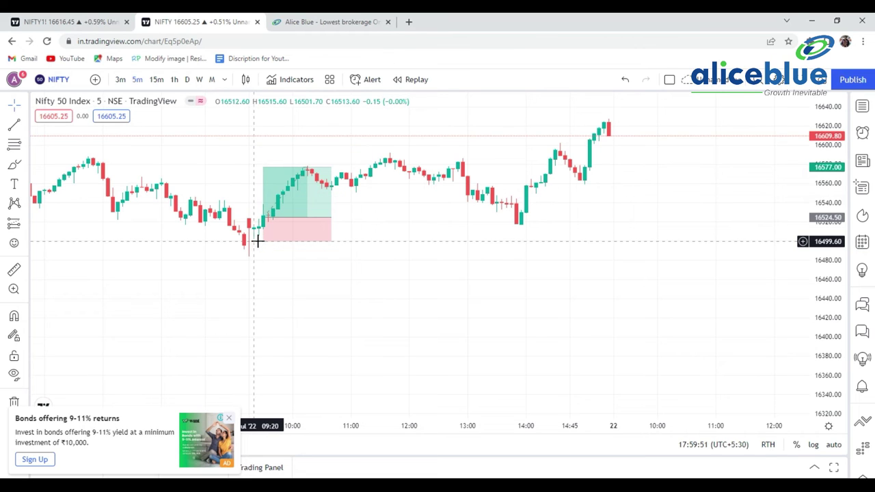
click(268, 238)
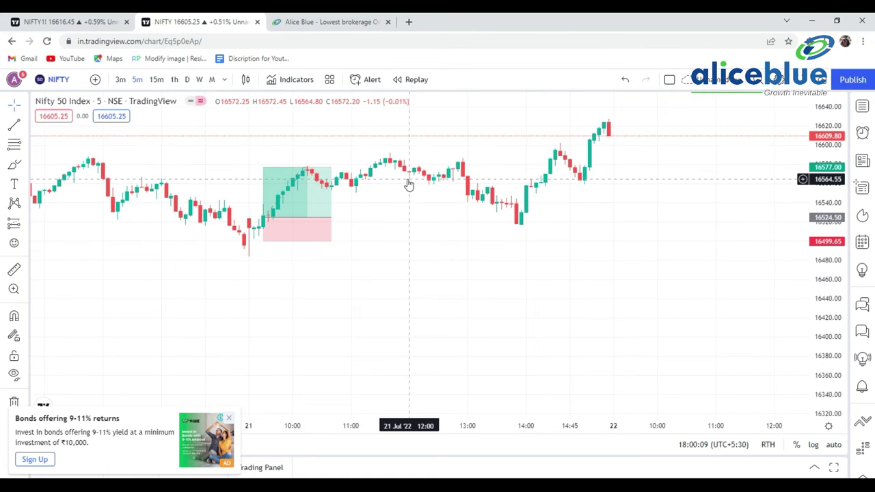
scroll(395, 232, left, 2)
scroll(395, 237, down, 2)
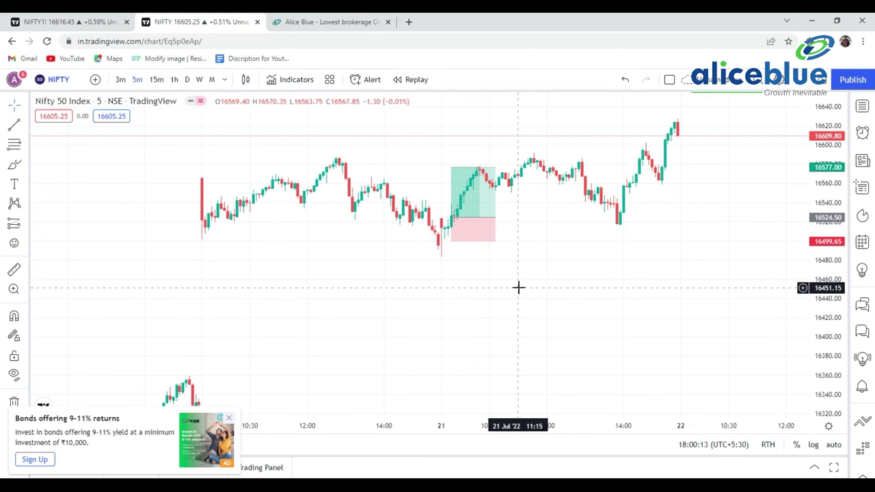
text(NIFTY BANK)
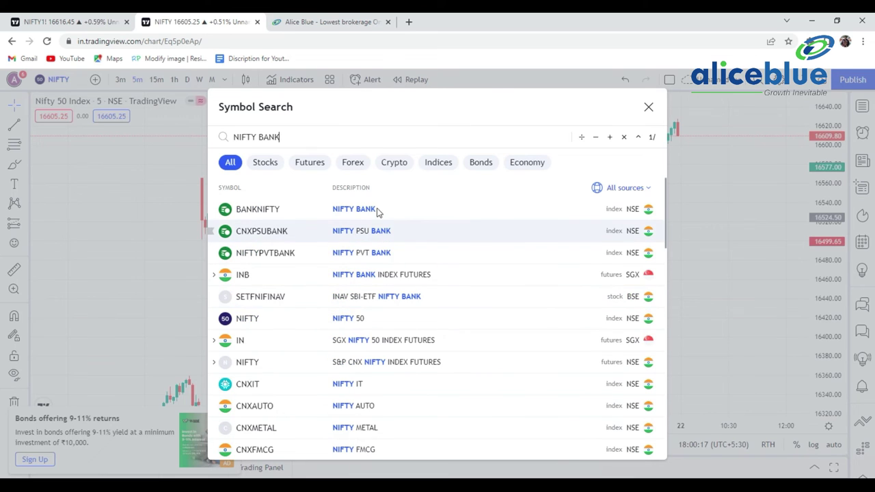
Switch to the NIFTY BANK index and bracket the 21 July low in red
click(377, 213)
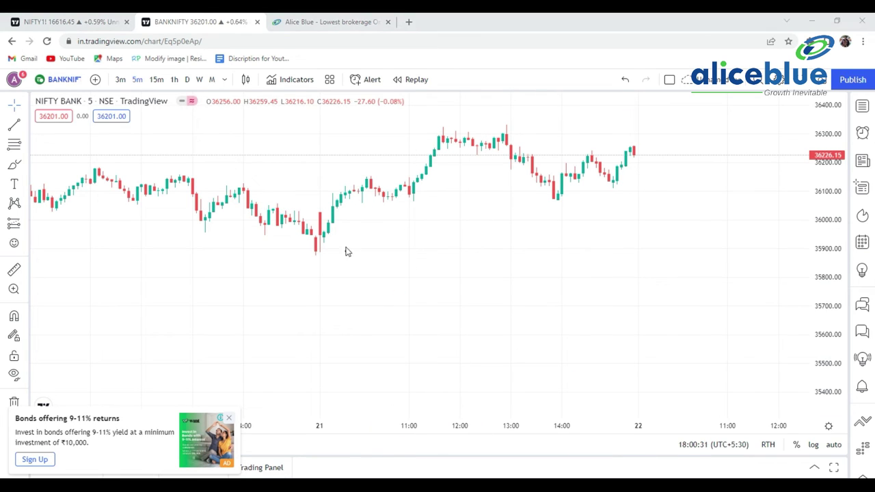
mouse_move(319, 210)
mouse_down()
mouse_move(320, 223)
mouse_move(320, 214)
mouse_move(341, 218)
mouse_move(320, 254)
mouse_move(346, 260)
mouse_up()
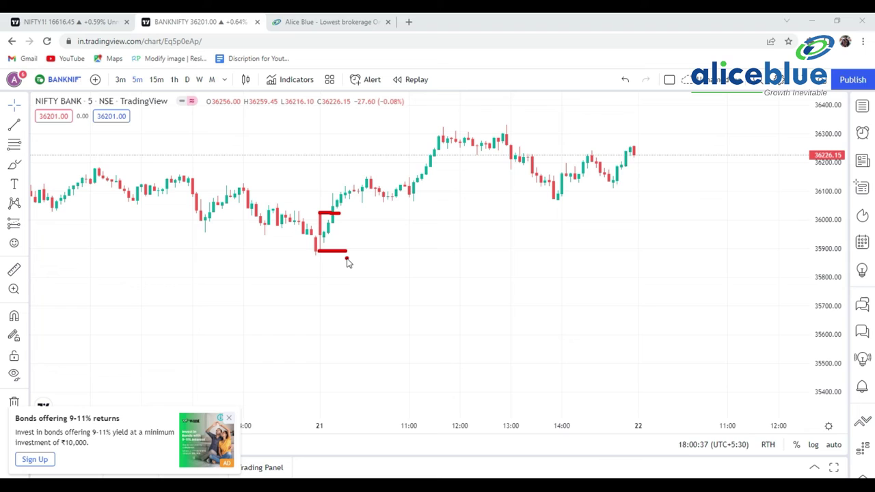